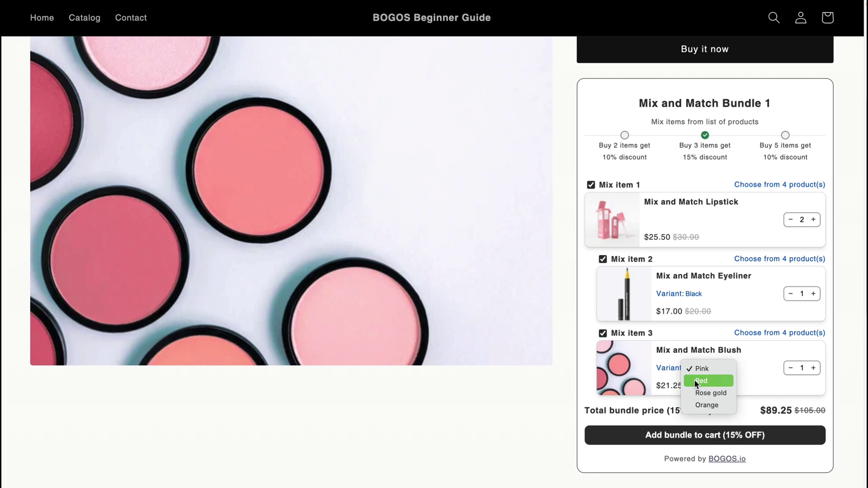
Choose Orange blush, raise the eyeliner to 2, and add the bundle to the cart
left_click(696, 404)
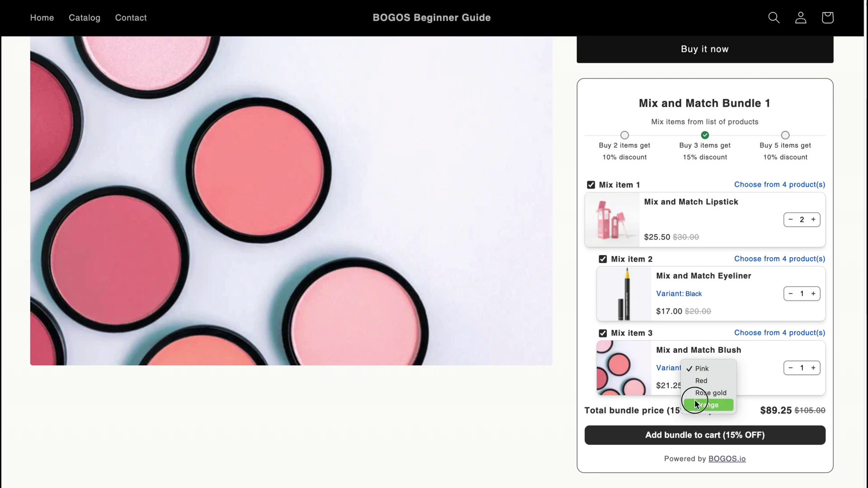
left_click(814, 294)
left_click(746, 435)
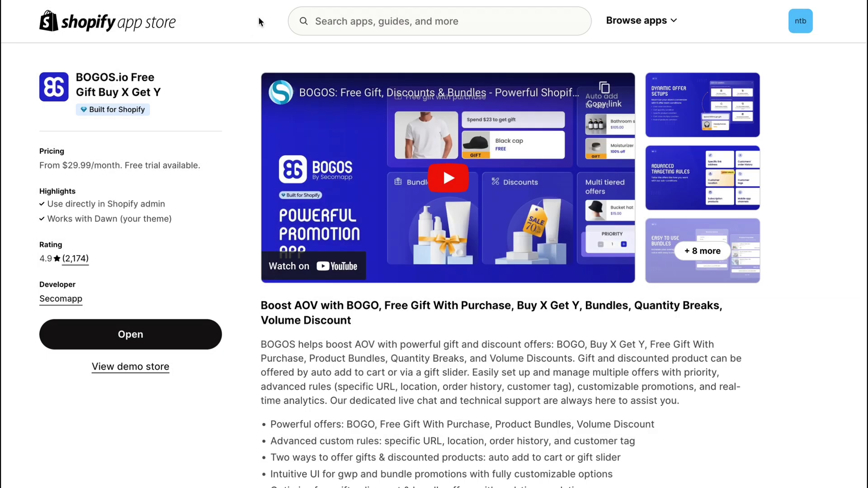
scroll(295, 225, "down", 2)
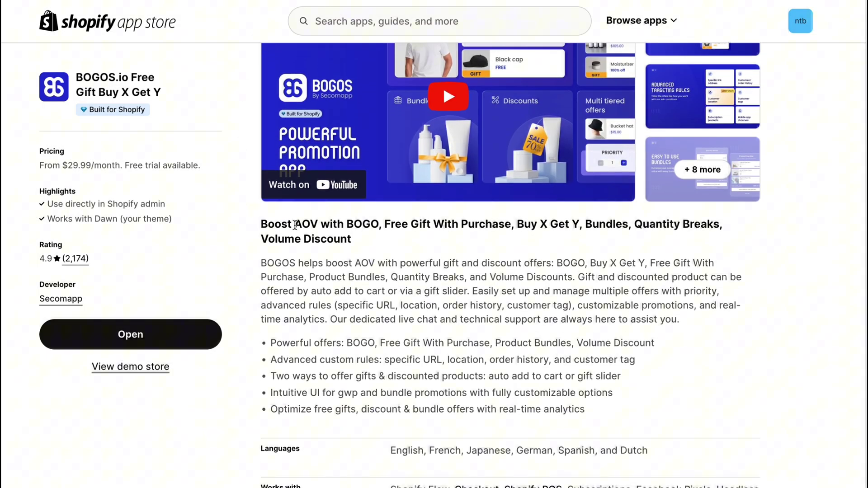
scroll(295, 225, "down", 1)
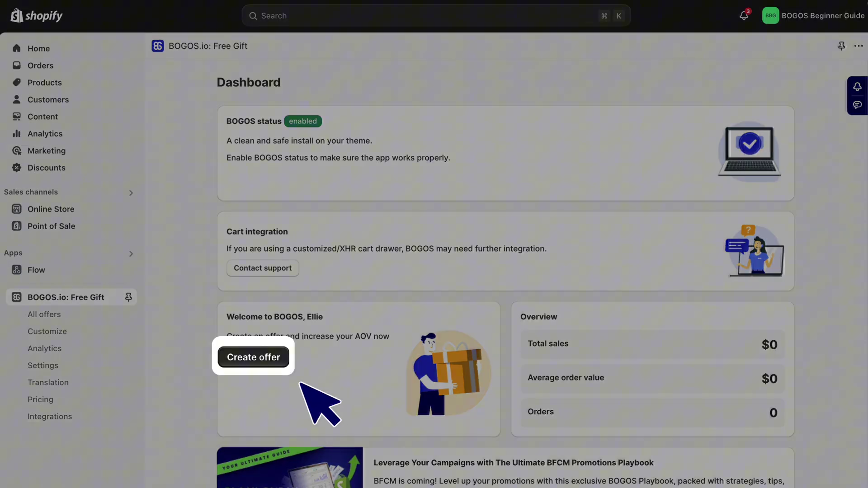
Start a new offer and choose the bundle offer type
left_click(254, 357)
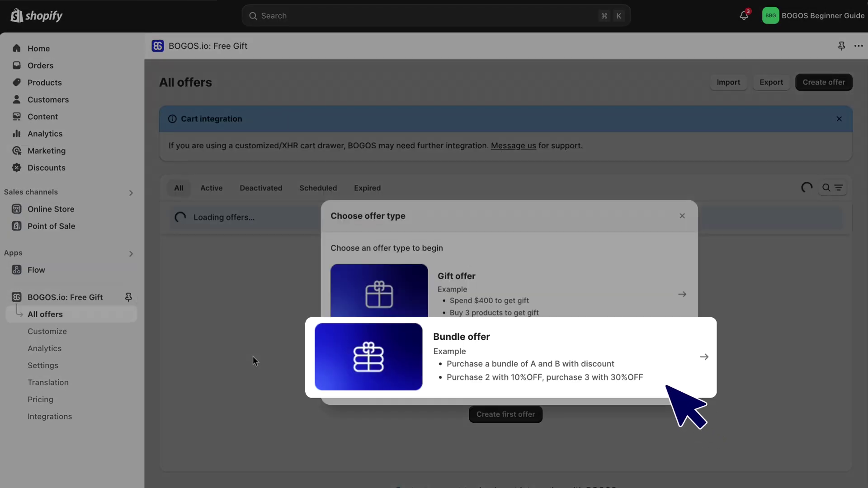
left_click(438, 372)
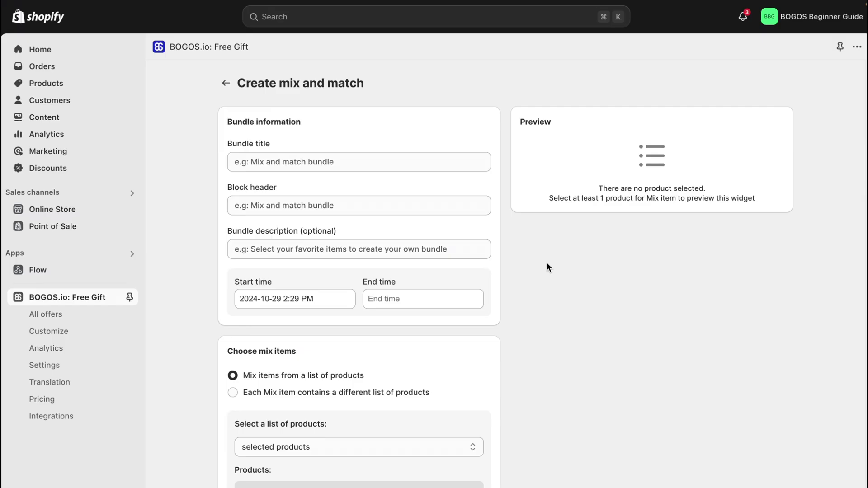
Enter 'Mix and match Bundle' as both the bundle title and the block header
left_click(314, 163)
type("Mix and match Bundle")
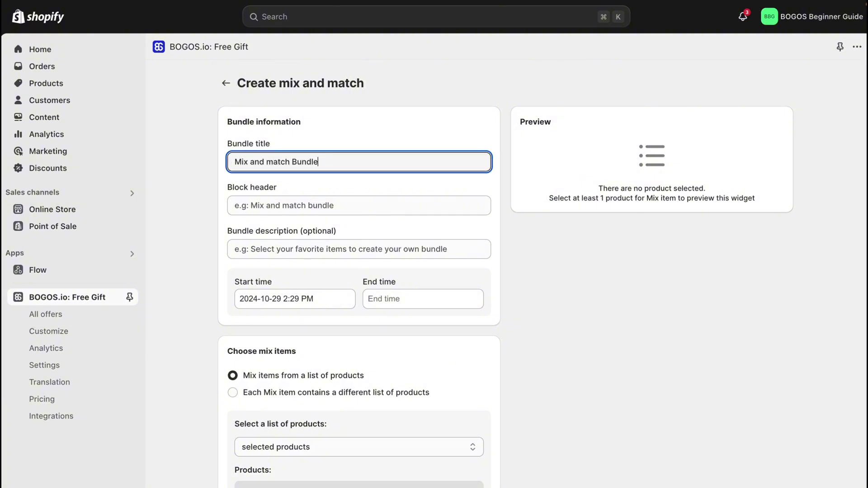
key("super+a")
key("super+c")
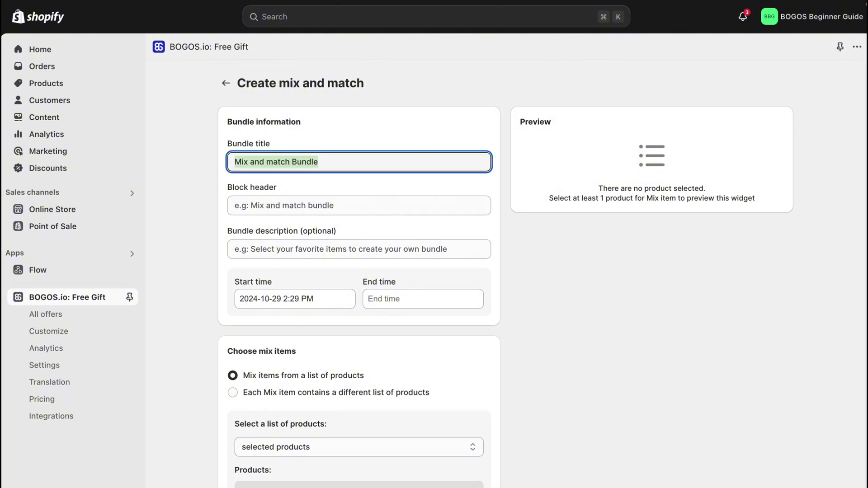
left_click(267, 199)
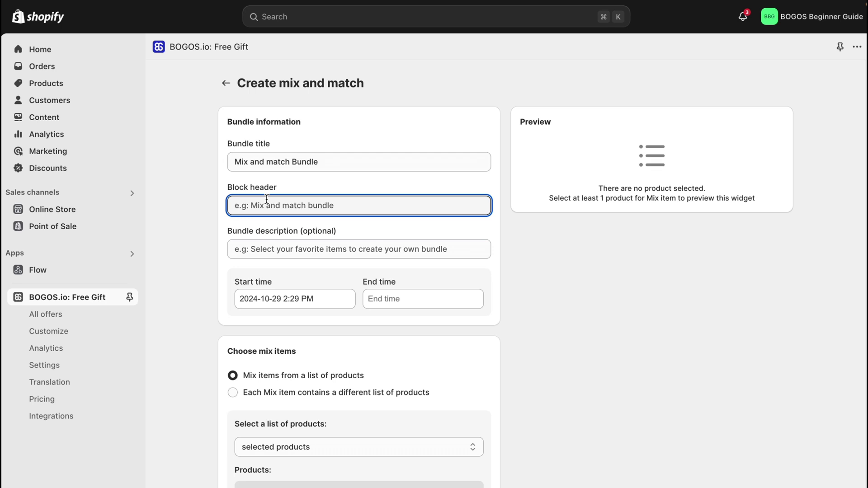
key("super+v")
key("Tab")
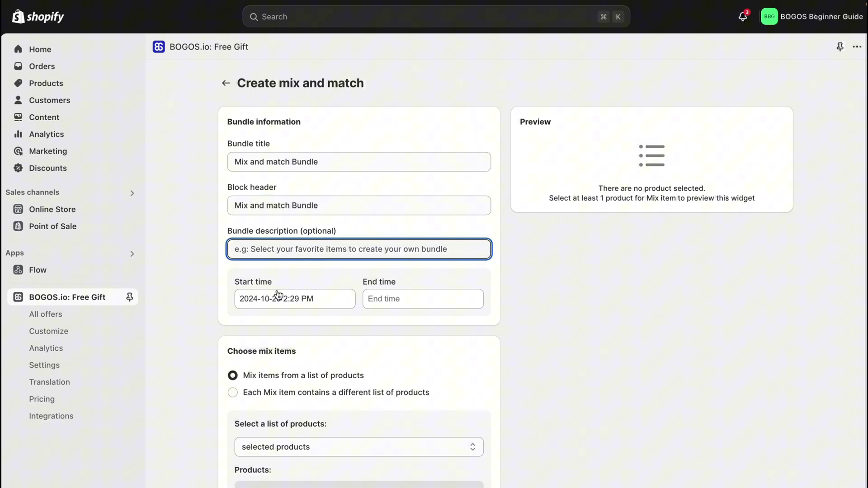
left_click(277, 298)
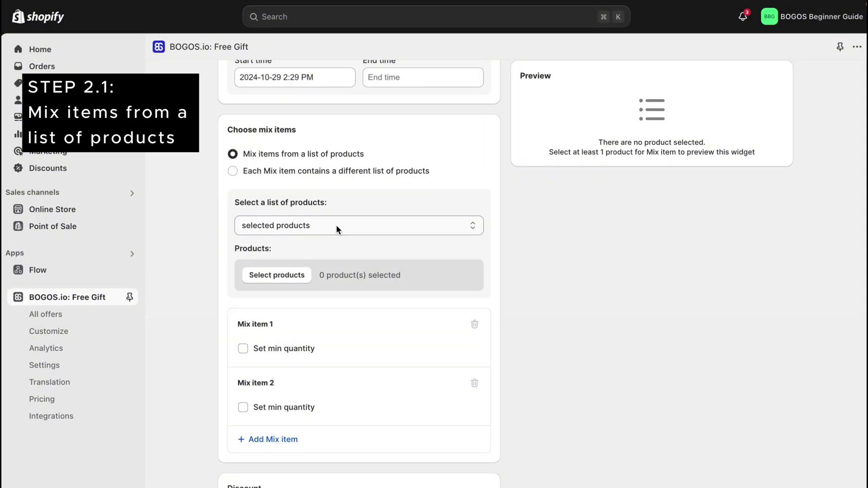
Source the bundle from selected products: Mix and Match Blush, Eyeliner, Eyeshadow and Lipstick
left_click(330, 225)
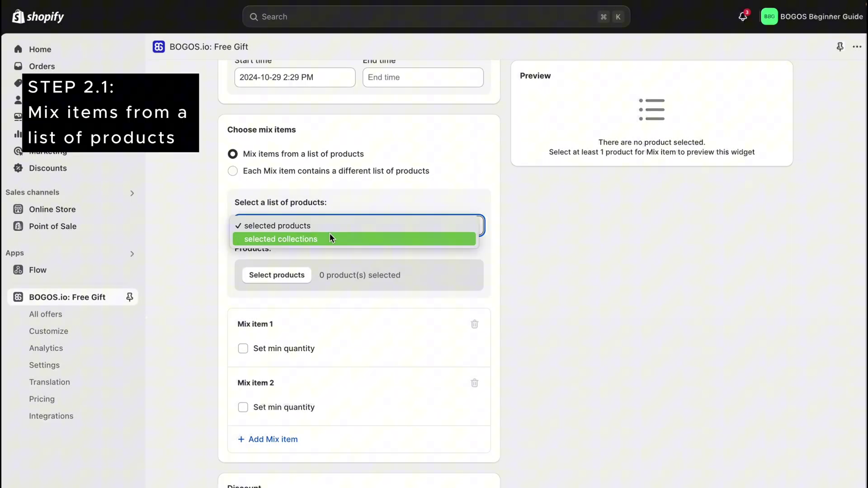
left_click(550, 234)
left_click(303, 275)
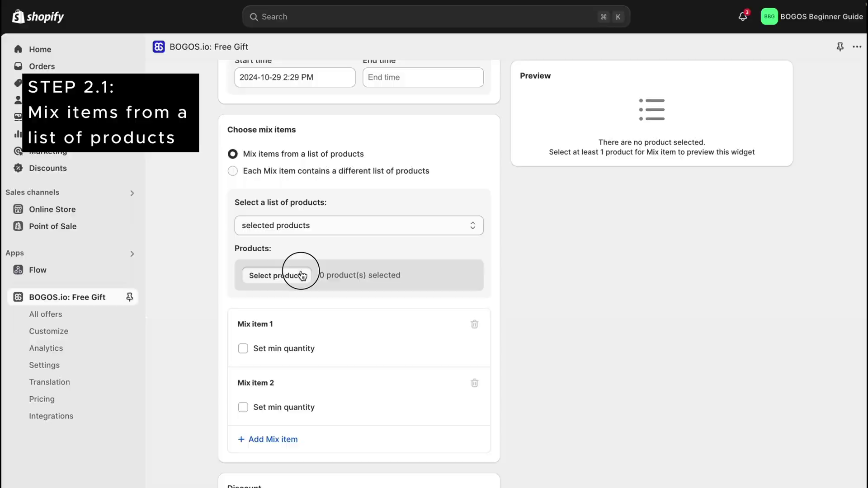
scroll(344, 278, "down", 10)
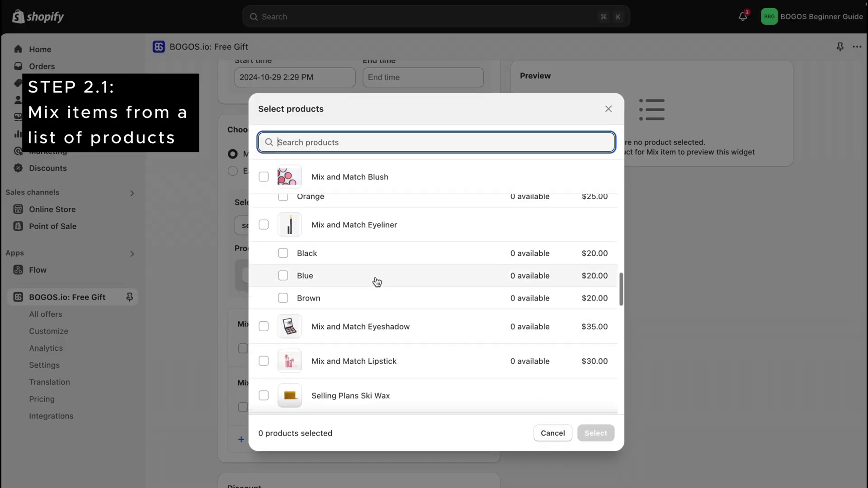
left_click(359, 222)
scroll(364, 235, "up", 3)
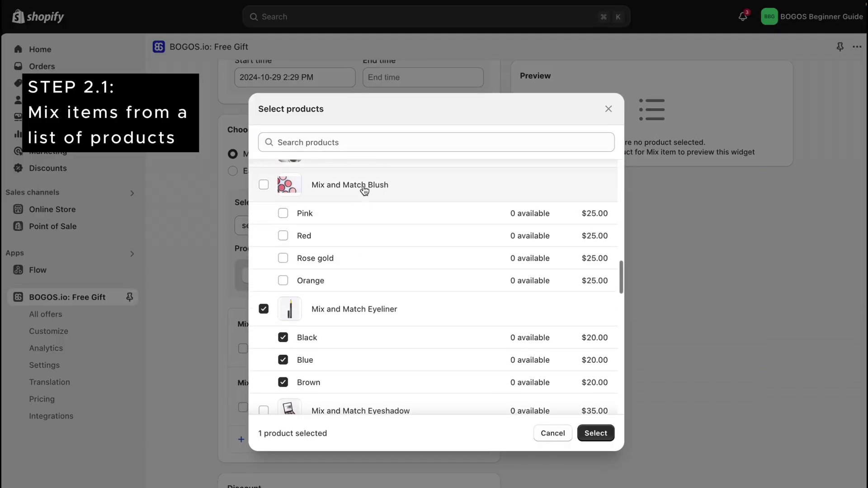
left_click(365, 190)
scroll(382, 235, "down", 3)
left_click(379, 318)
left_click(404, 360)
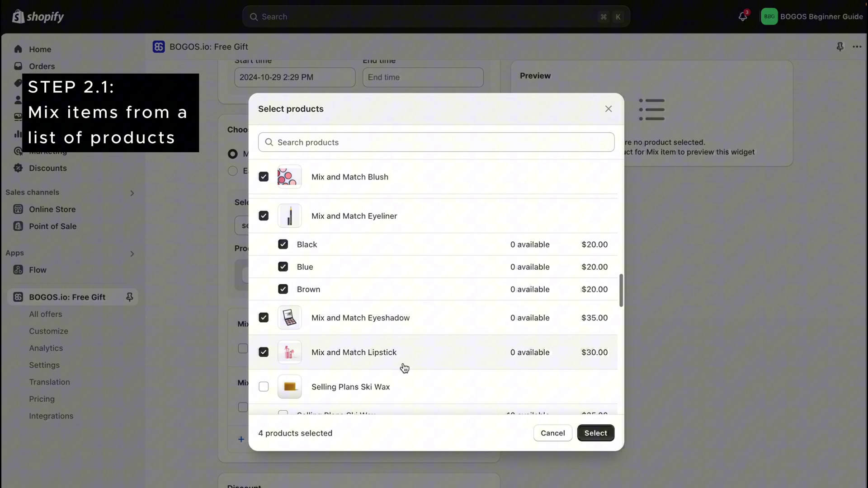
left_click(596, 434)
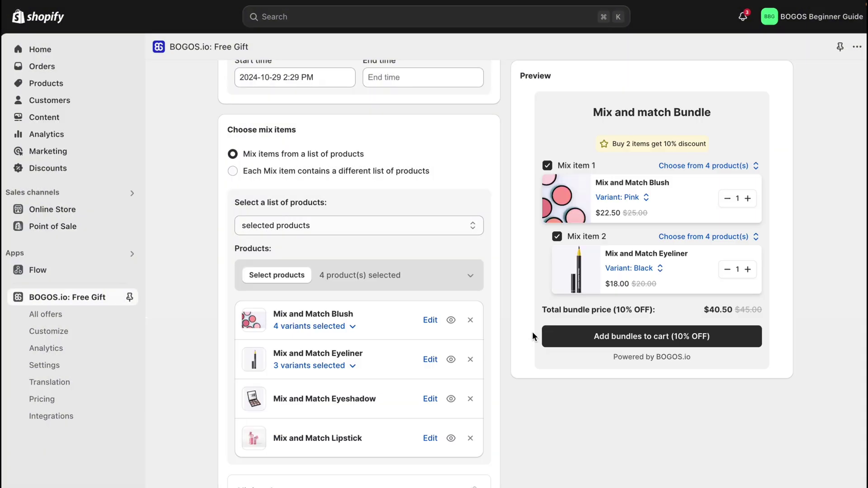
Add a third mix item to the bundle
scroll(390, 346, "down", 6)
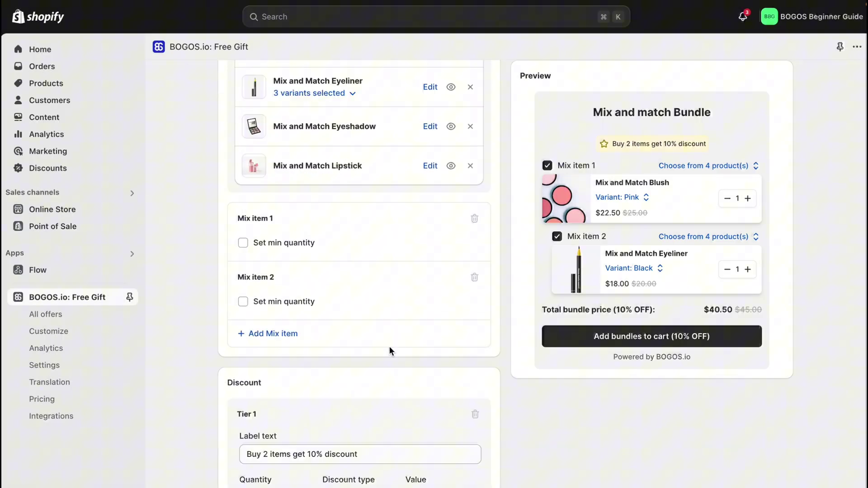
scroll(390, 351, "down", 2)
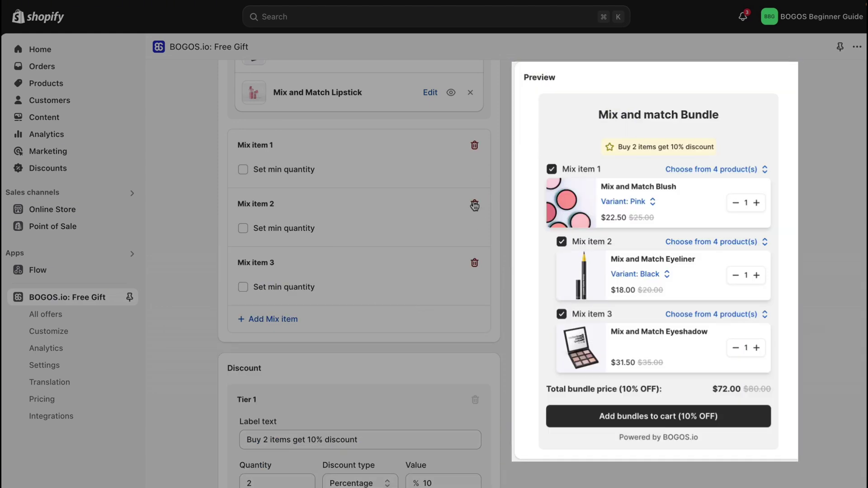
left_click(475, 206)
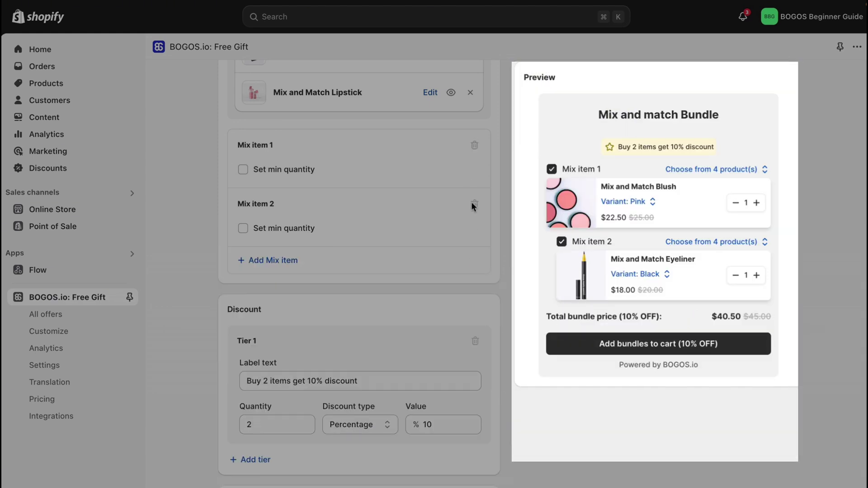
left_click(282, 266)
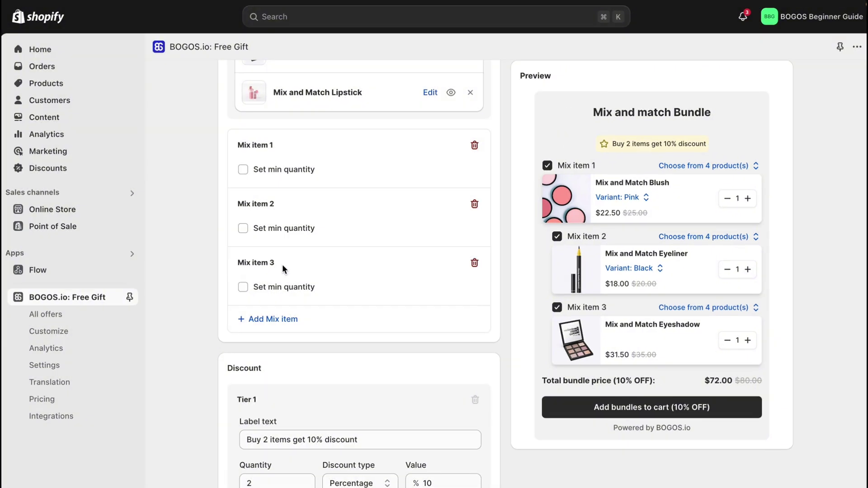
Require a minimum quantity of 2 for Mix item 1
left_click(243, 170)
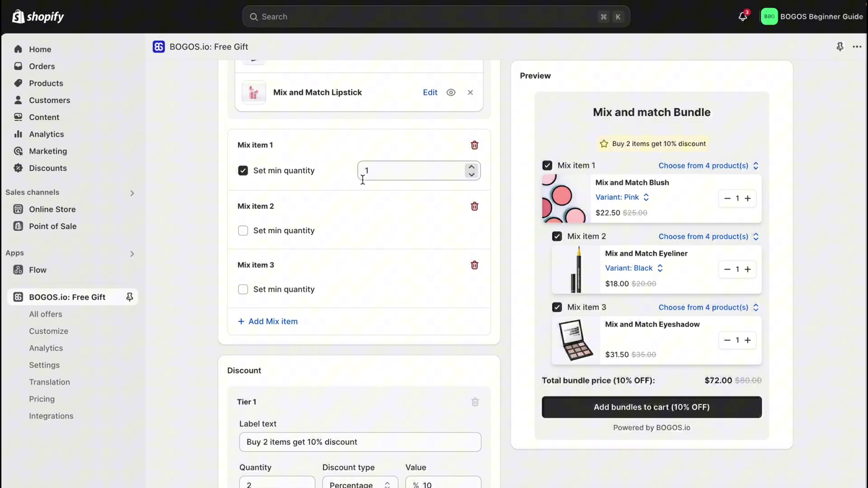
double_click(368, 171)
type("2")
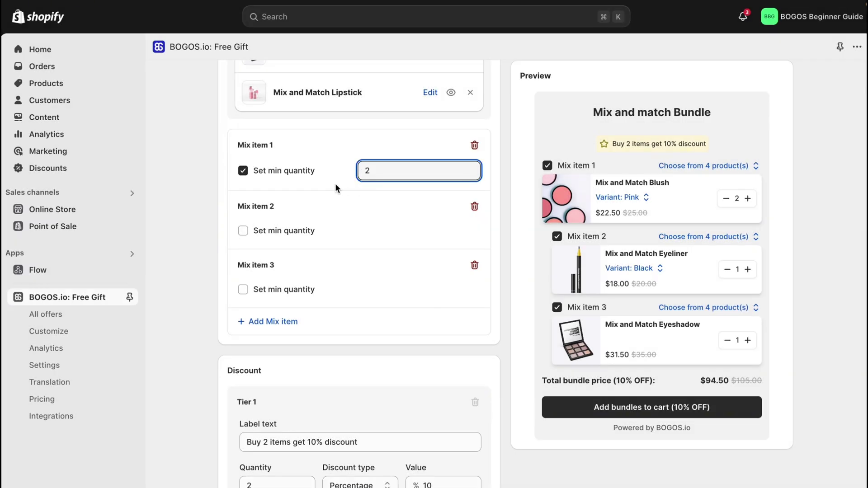
left_click(335, 183)
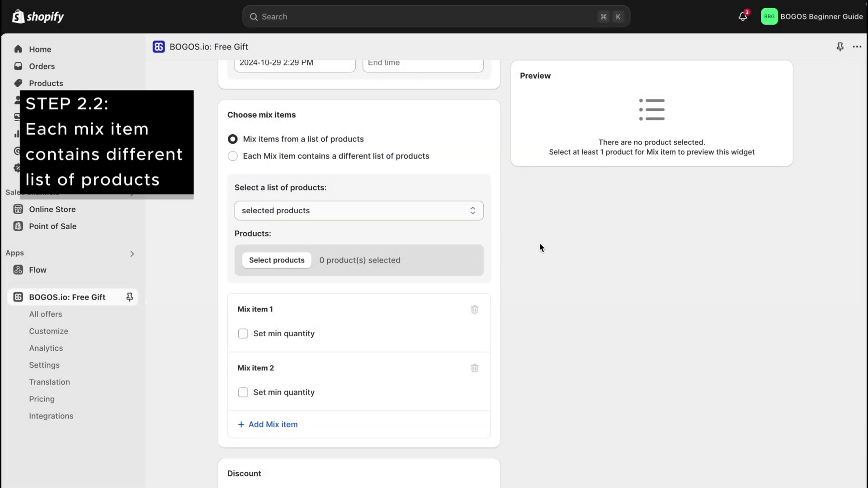
Give each mix item its own list and assign Mix and Match Collection 1 to Mix item 1
left_click(376, 159)
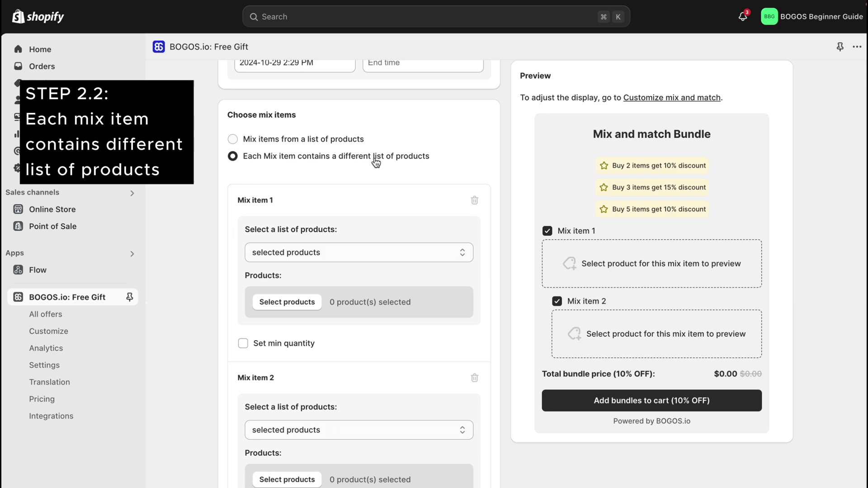
left_click(368, 249)
left_click(364, 265)
left_click(327, 293)
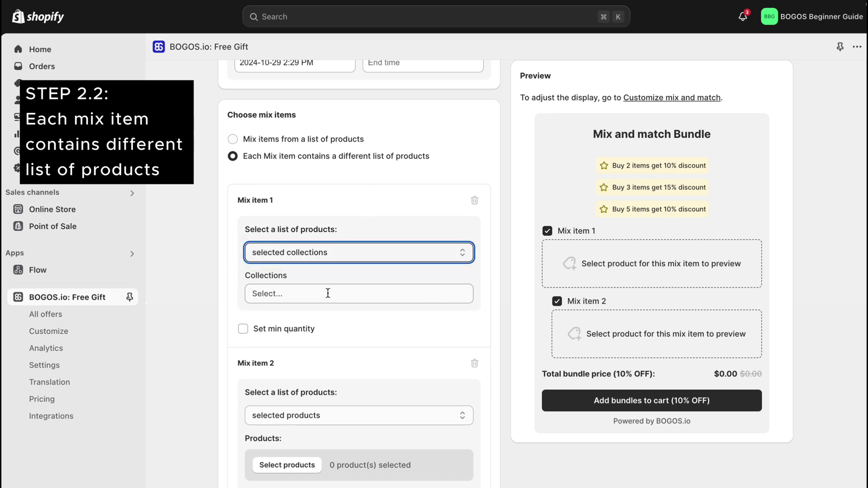
left_click(332, 394)
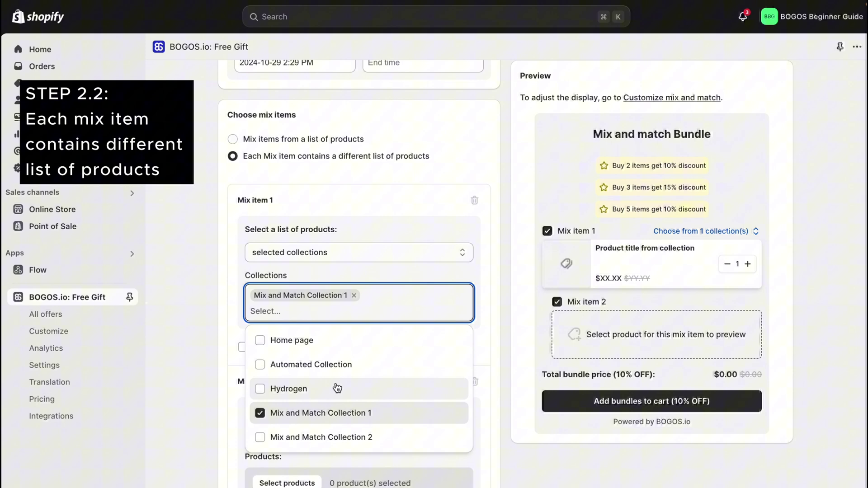
left_click(498, 329)
Turn on a minimum quantity of 2 for Mix item 1
scroll(493, 328, "down", 2)
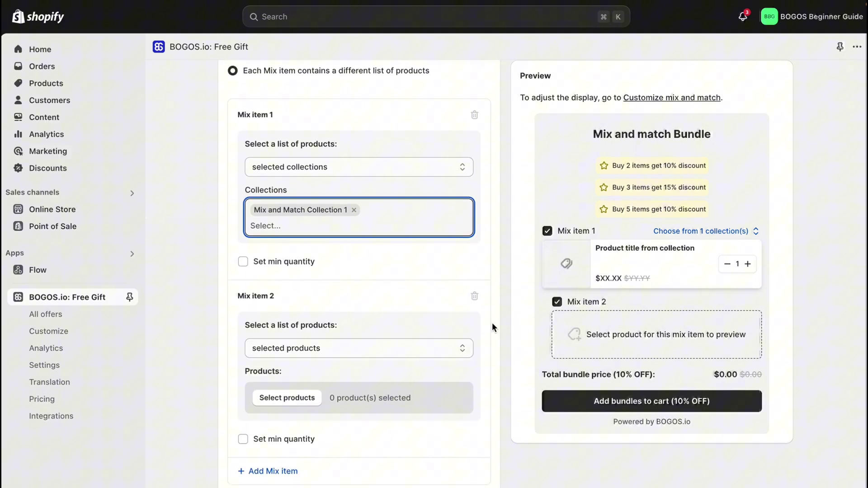
scroll(493, 324, "down", 1)
left_click(274, 261)
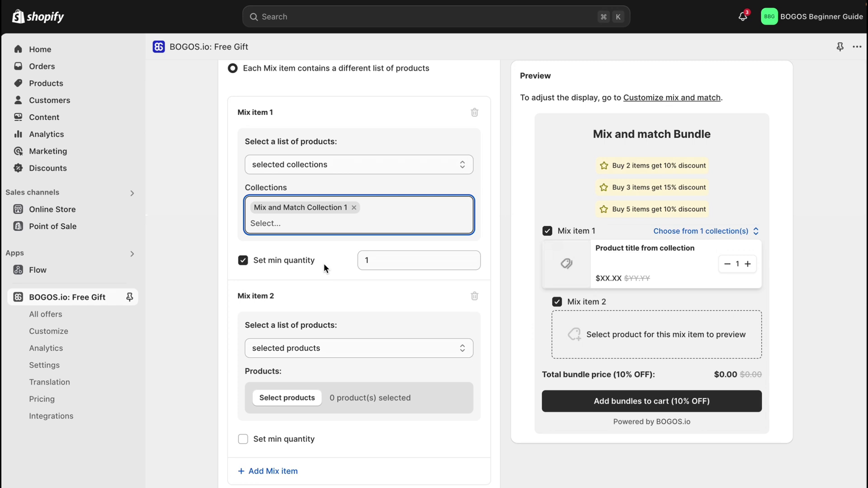
left_click(445, 262)
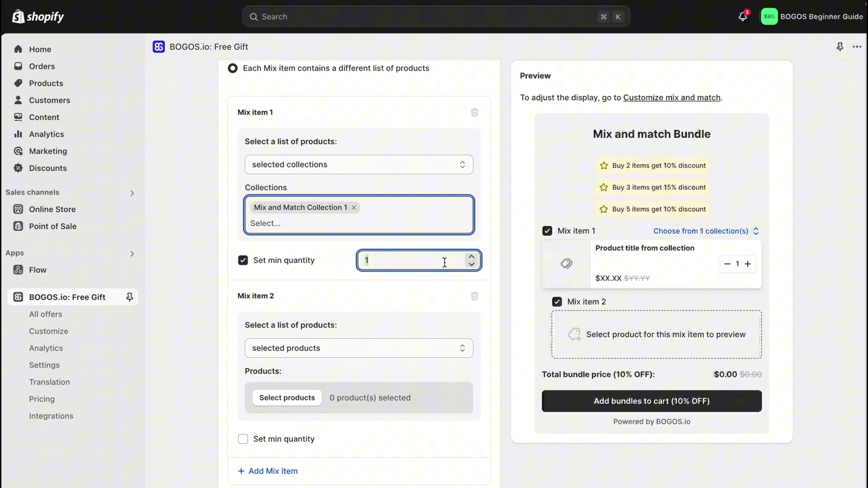
key("Up")
left_click(433, 292)
Make Mix item 2 draw from Mix and Match Collection 2
scroll(434, 293, "down", 1)
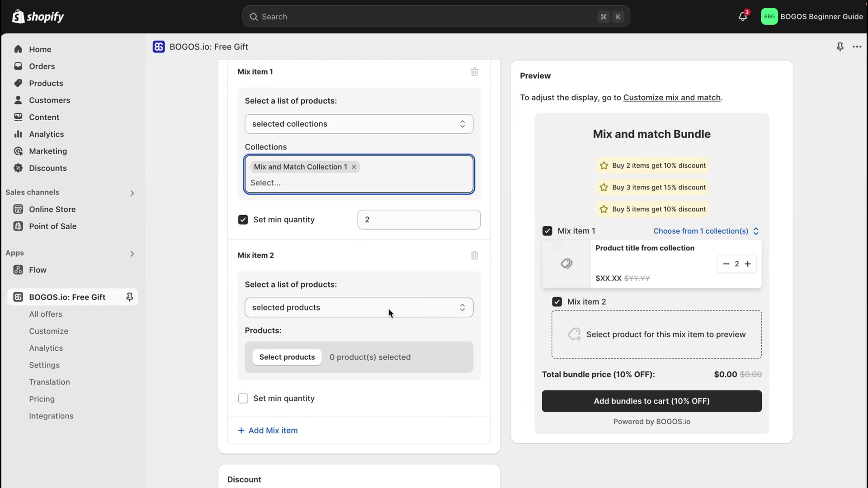
left_click(389, 308)
left_click(385, 321)
left_click(362, 349)
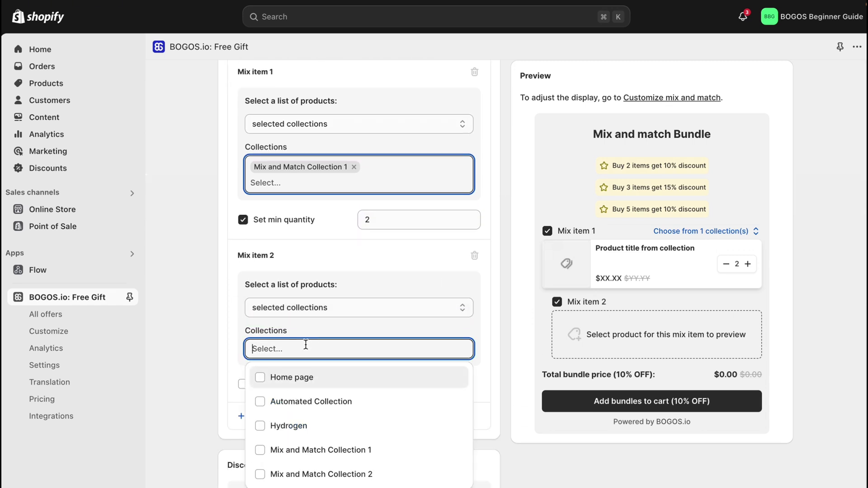
left_click(316, 470)
left_click(501, 412)
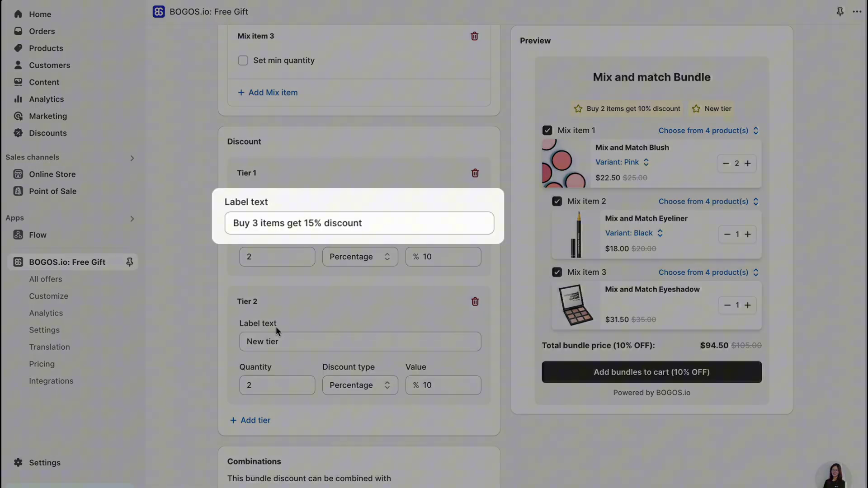
Rewrite the Tier 2 label to reference 3 items and 15% off
scroll(276, 326, "down", 1)
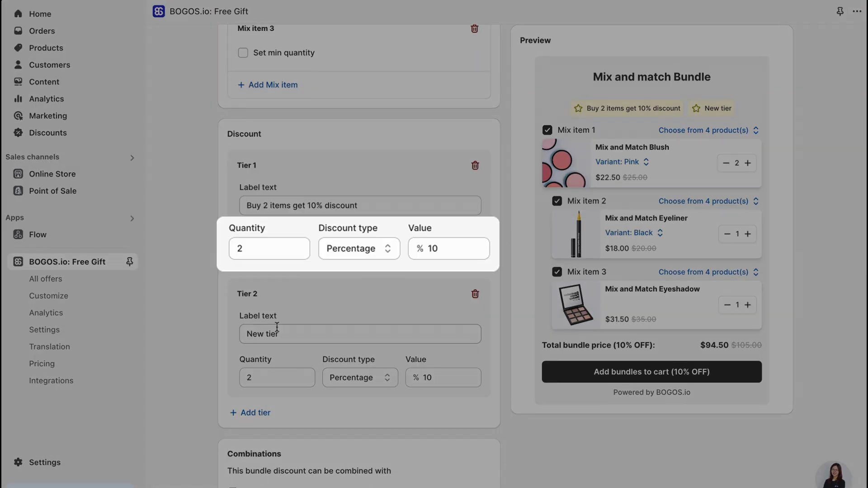
scroll(277, 327, "down", 1)
triple_click(277, 334)
type("Buy 2 items get 10% discount")
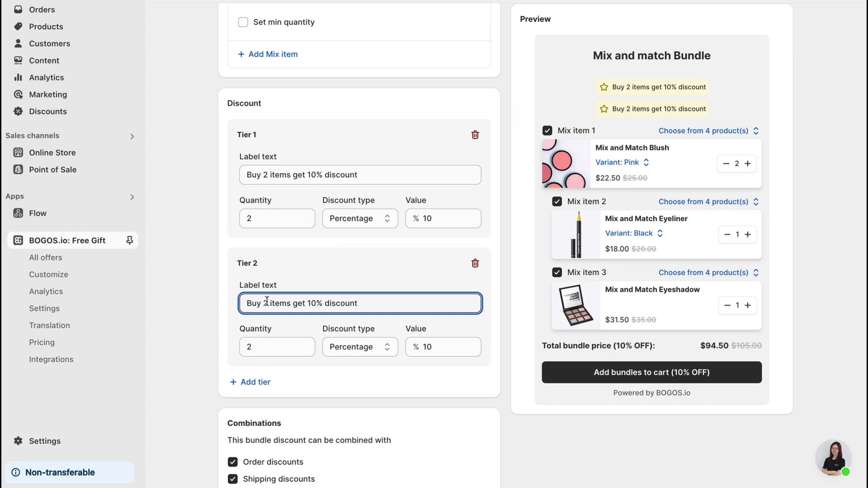
left_click(265, 299)
key("BackSpace")
type("3")
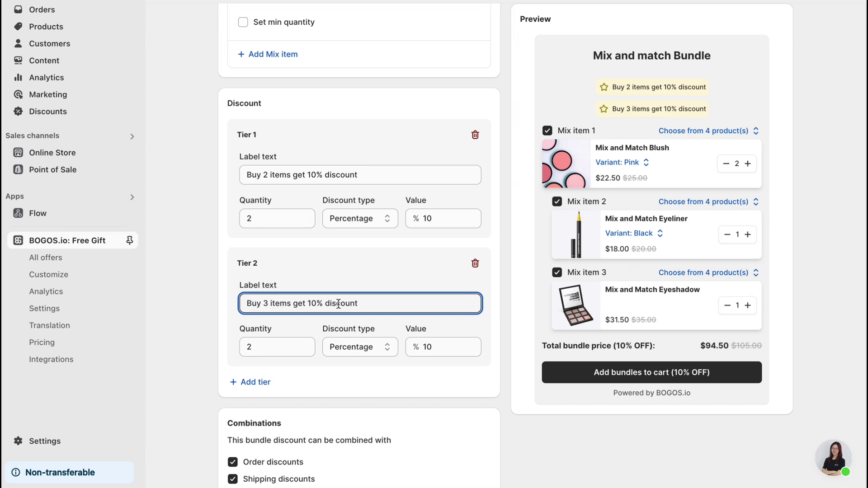
left_click(318, 302)
key("BackSpace")
type("5")
Set Tier 2's quantity to 3 and discount value to 15
left_click(281, 347)
key("BackSpace")
type("3")
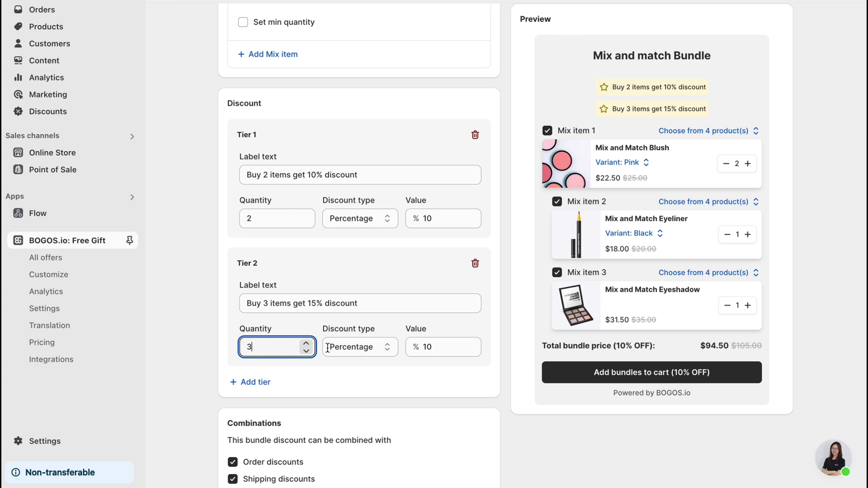
left_click(441, 351)
key("BackSpace")
key("BackSpace")
type("15")
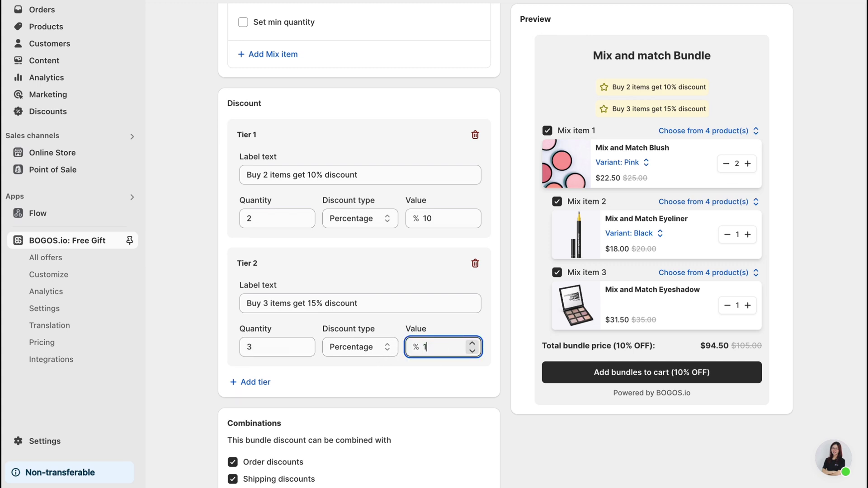
Add a third tier (5 items, 20%) with its discount type set to Percentage
left_click(253, 382)
scroll(357, 317, "down", 4)
left_click(358, 286)
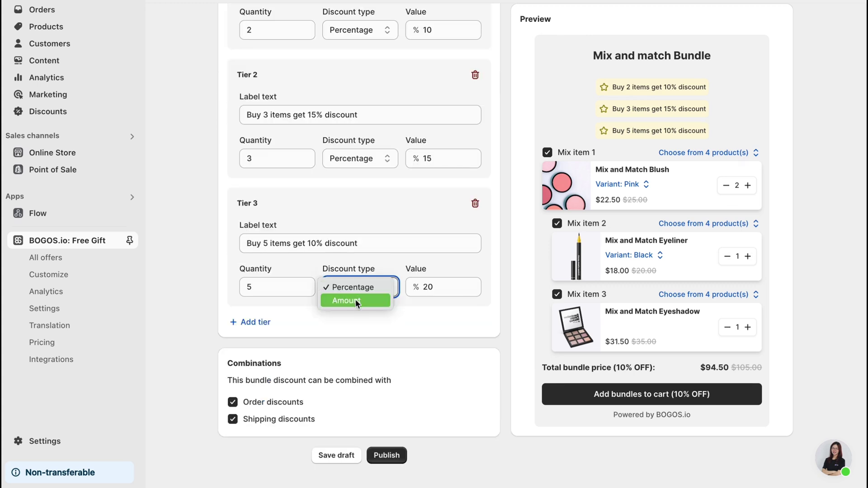
left_click(356, 300)
left_click(357, 290)
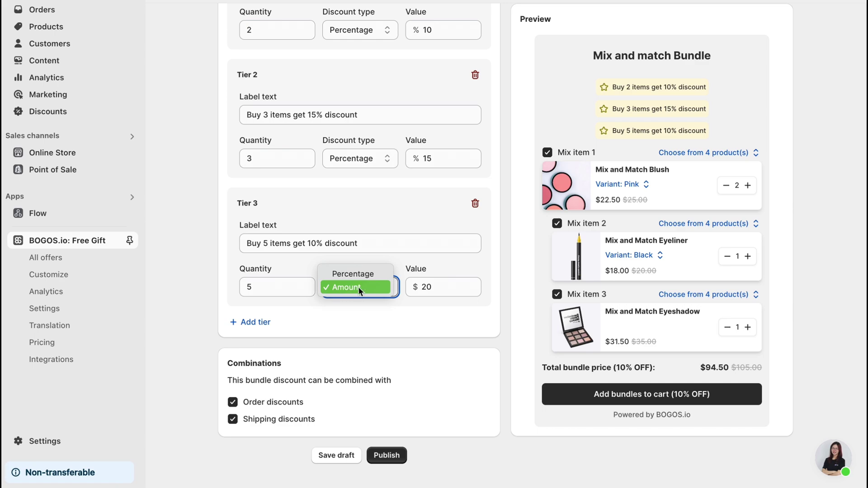
left_click(361, 276)
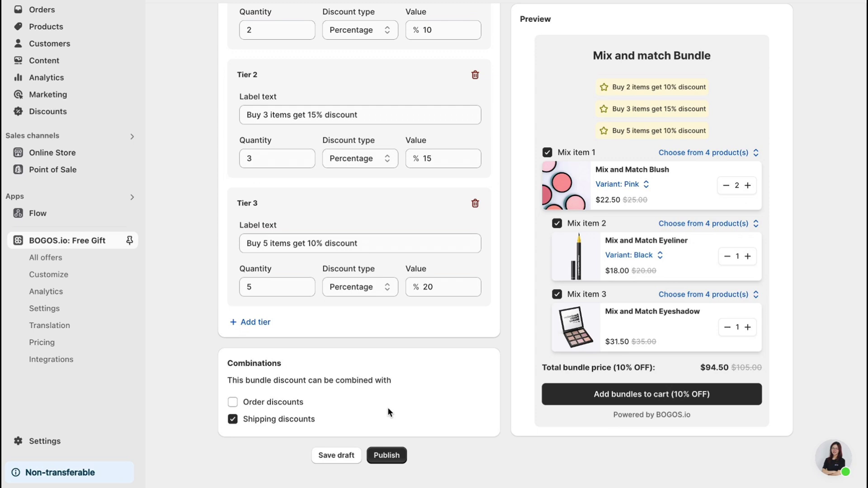
Publish Mix and match Bundle
left_click(387, 456)
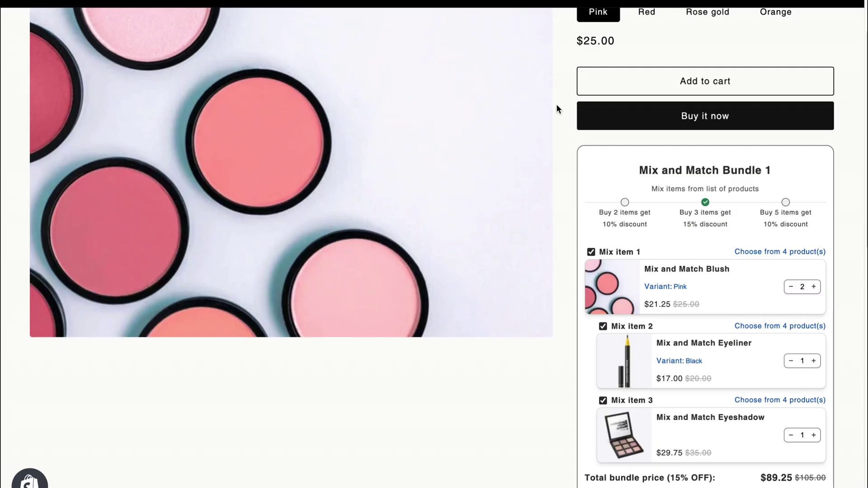
Highlight the bundle widget's title and subtitle on the product page
scroll(556, 104, "down", 2)
left_click_drag(638, 133, 781, 135)
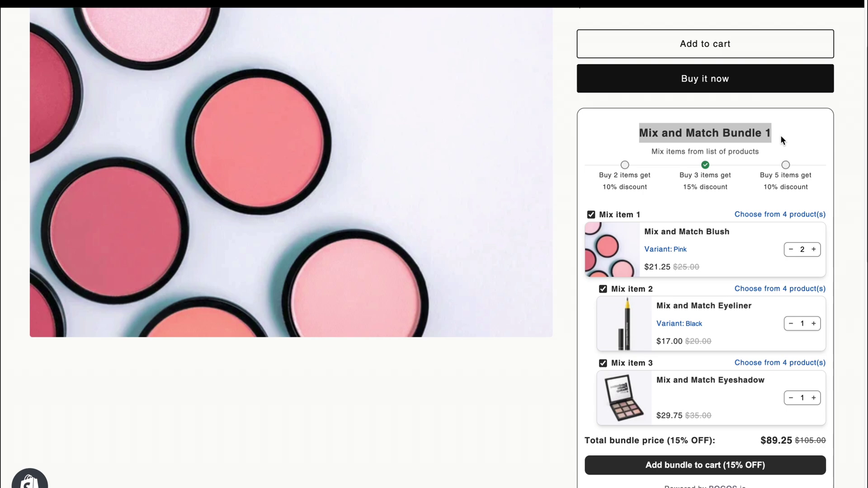
left_click(781, 135)
left_click_drag(652, 152, 764, 155)
left_click(774, 148)
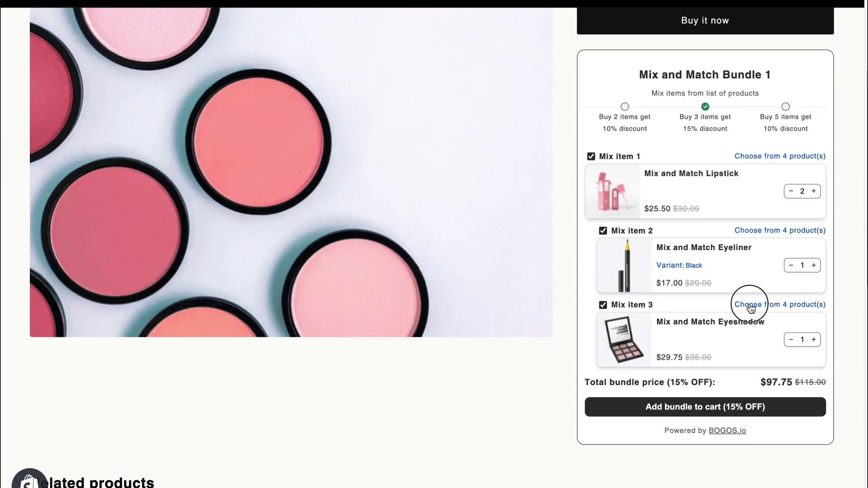
Put Orange Blush in Mix item 3, add a second Eyeliner, and add the bundle to the cart
left_click(751, 308)
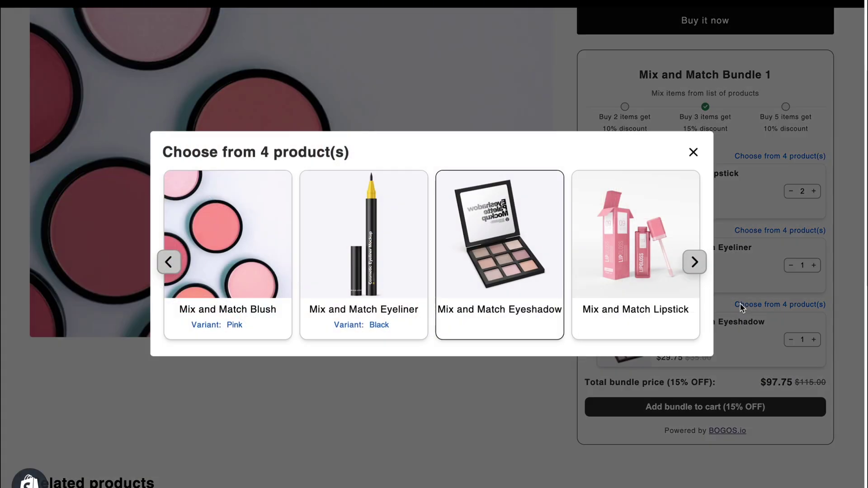
left_click(272, 289)
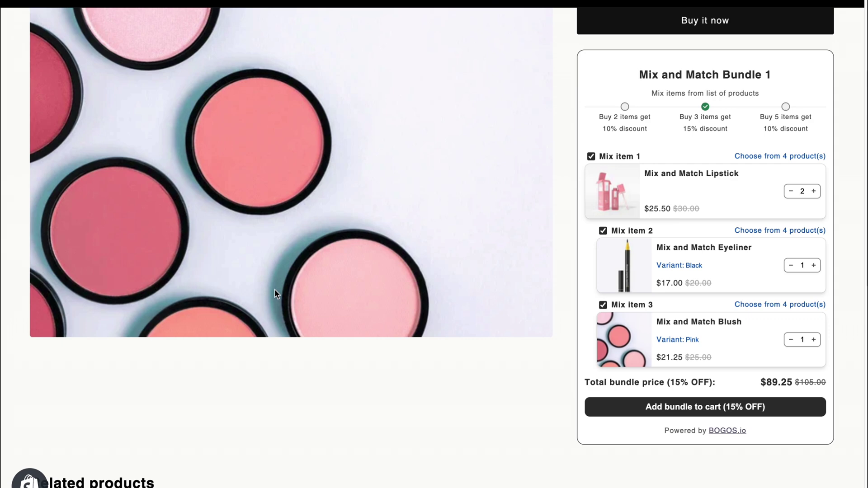
left_click(693, 343)
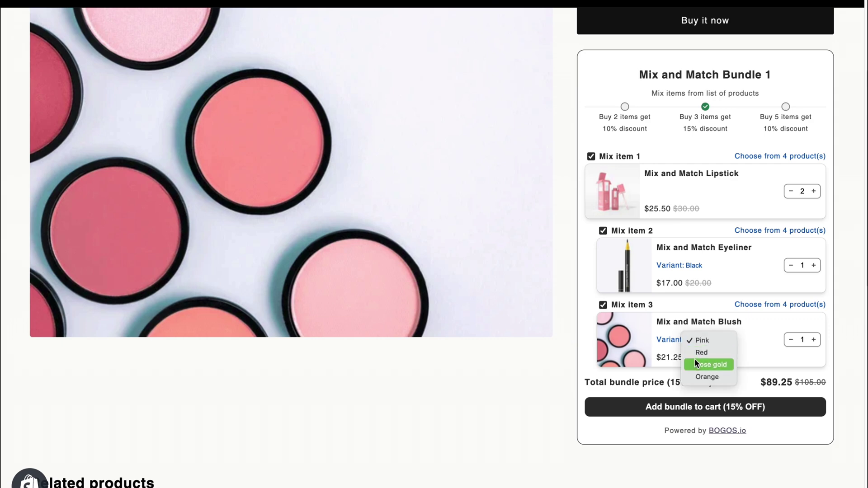
left_click(696, 374)
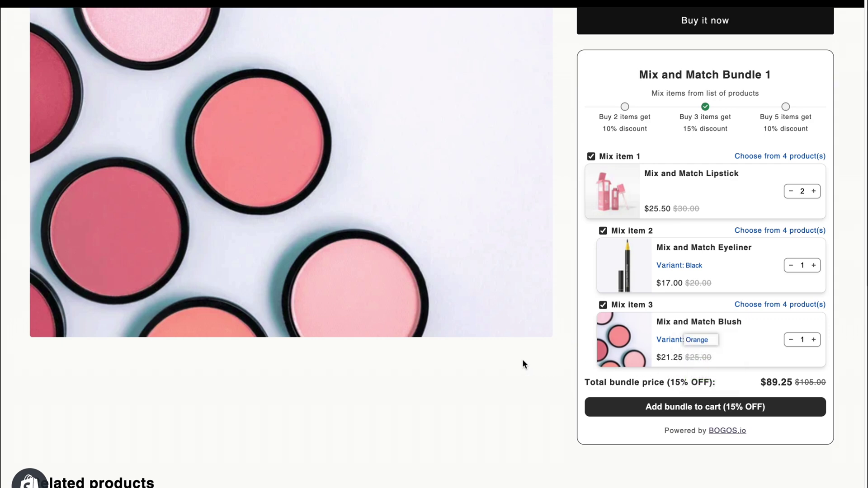
left_click(813, 265)
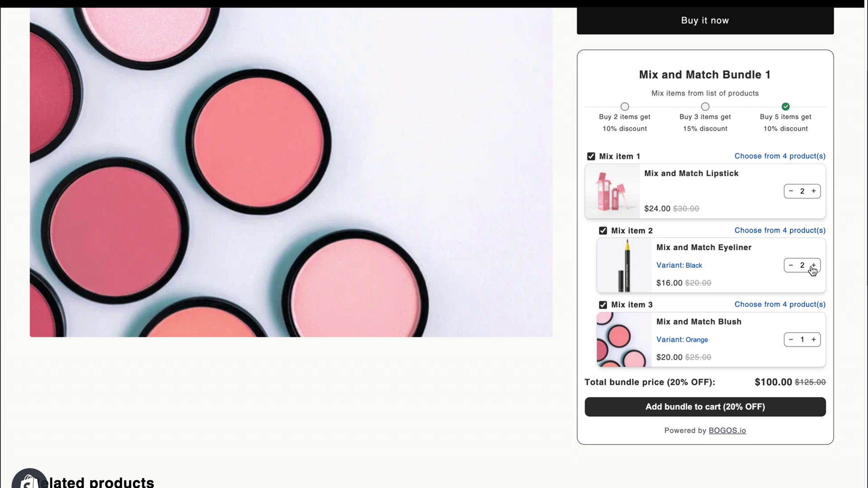
left_click(745, 407)
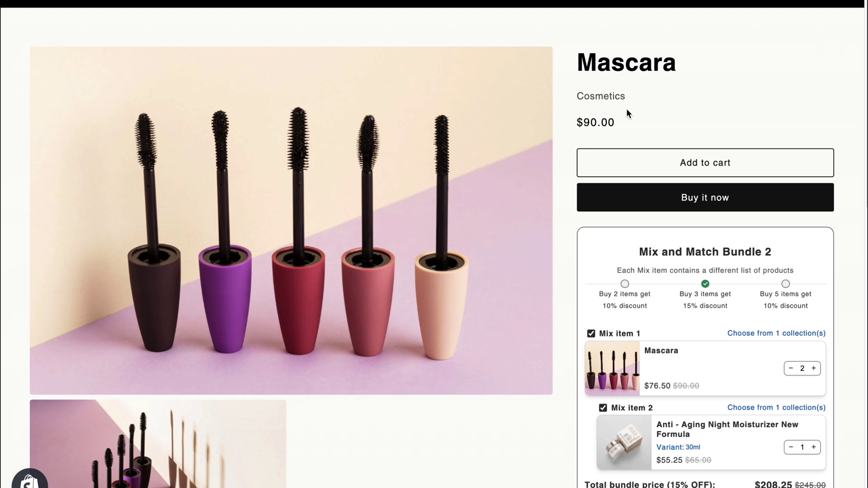
Highlight the Mix and Match Bundle 2 title and description sentence
scroll(626, 108, "down", 3)
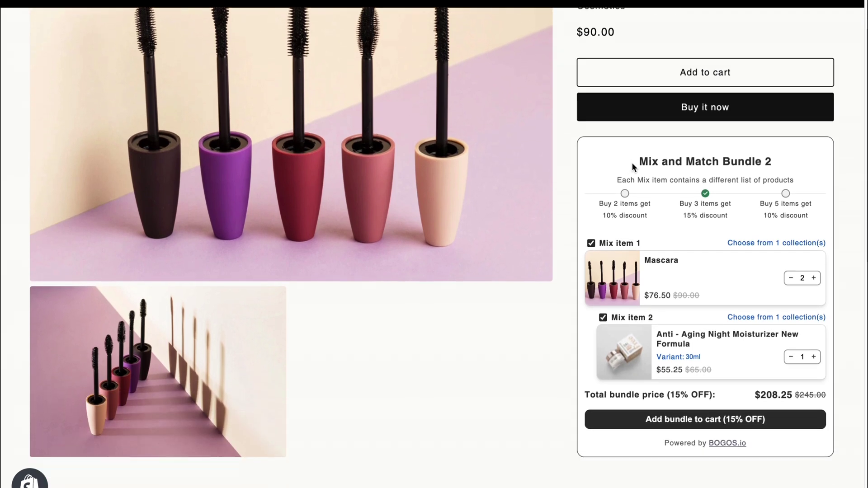
left_click_drag(633, 164, 776, 166)
left_click(776, 166)
left_click_drag(619, 180, 781, 183)
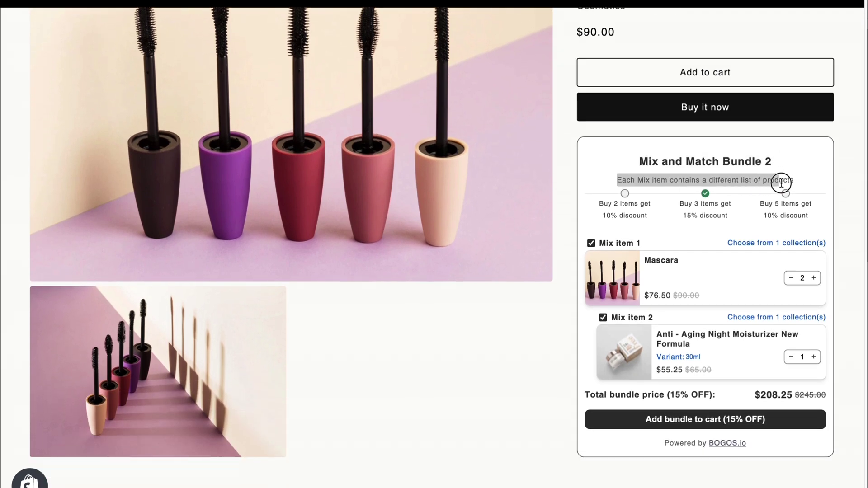
left_click(800, 180)
Choose Mist Spray and Daylight Serum (Medium) for the mix items and add the bundle to the cart
scroll(802, 199, "down", 1)
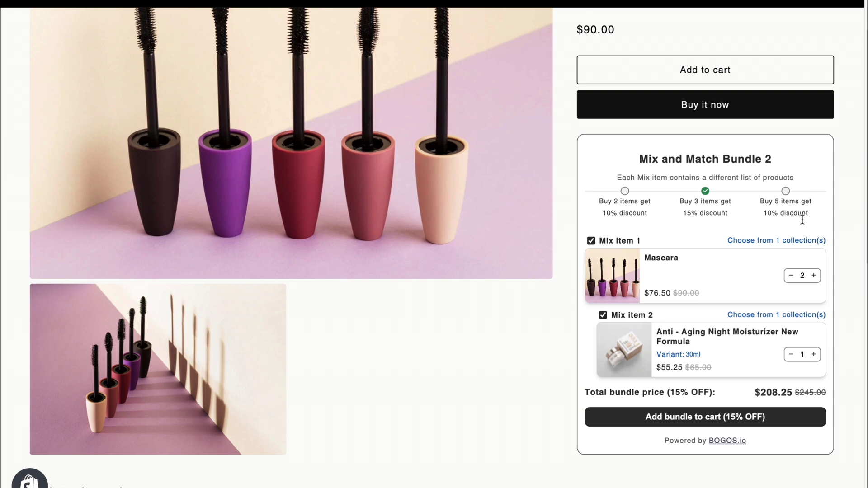
left_click(782, 245)
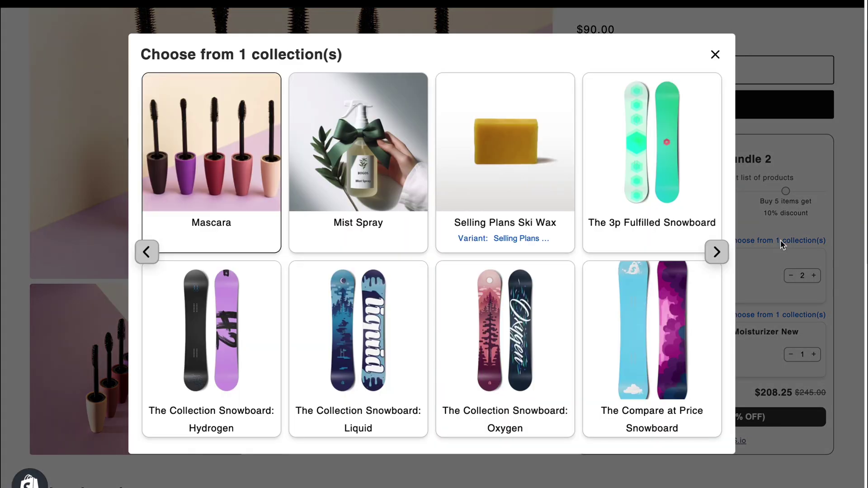
left_click(394, 227)
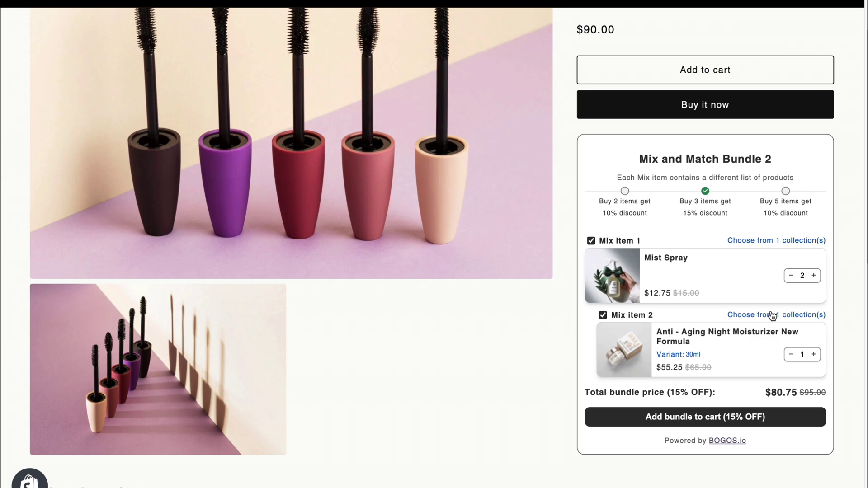
left_click(773, 315)
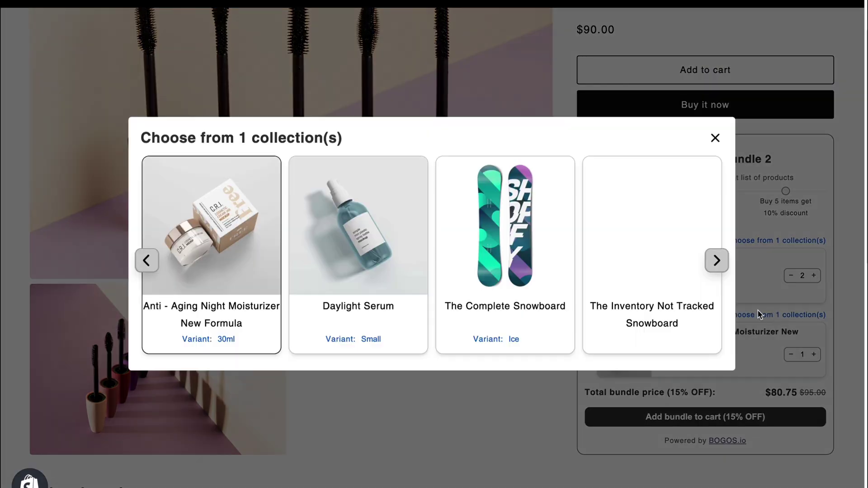
left_click(371, 339)
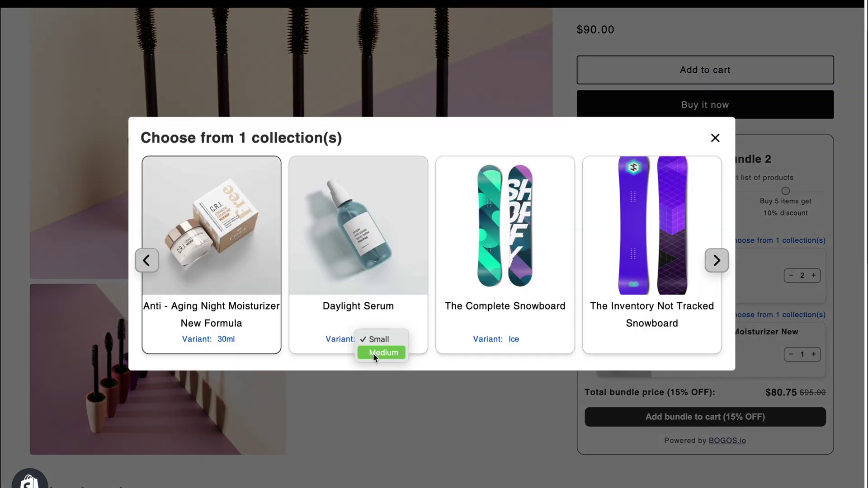
left_click(374, 353)
left_click(369, 307)
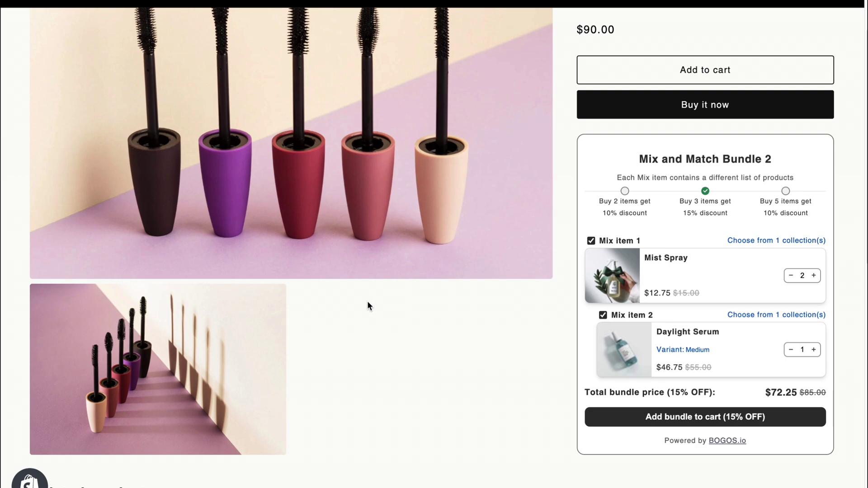
scroll(368, 303, "down", 1)
left_click(692, 390)
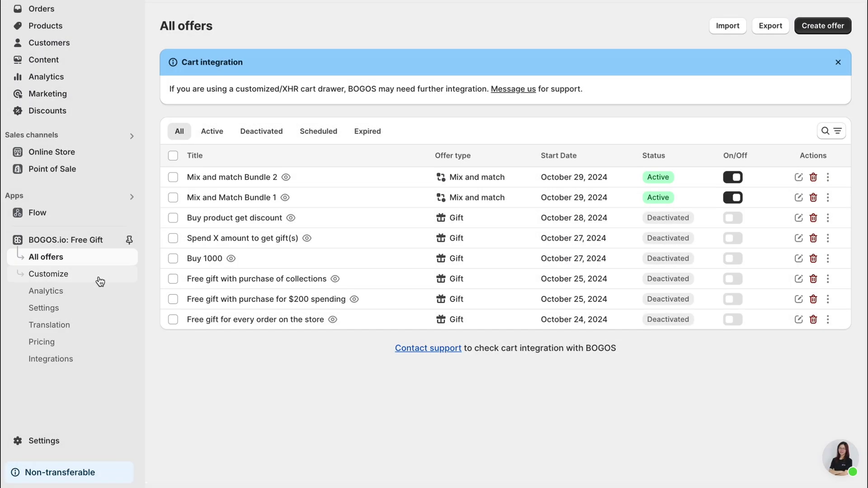
Open the Mix and match widget customization with its Content settings expanded
left_click(99, 277)
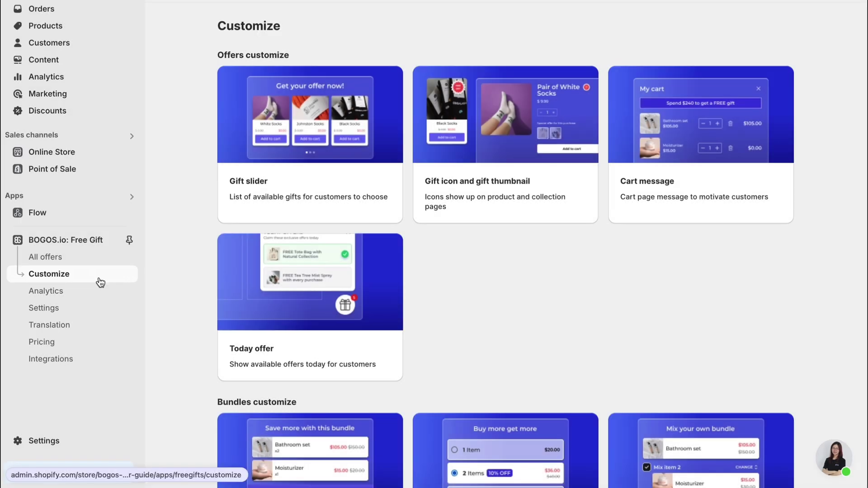
scroll(626, 300, "down", 2)
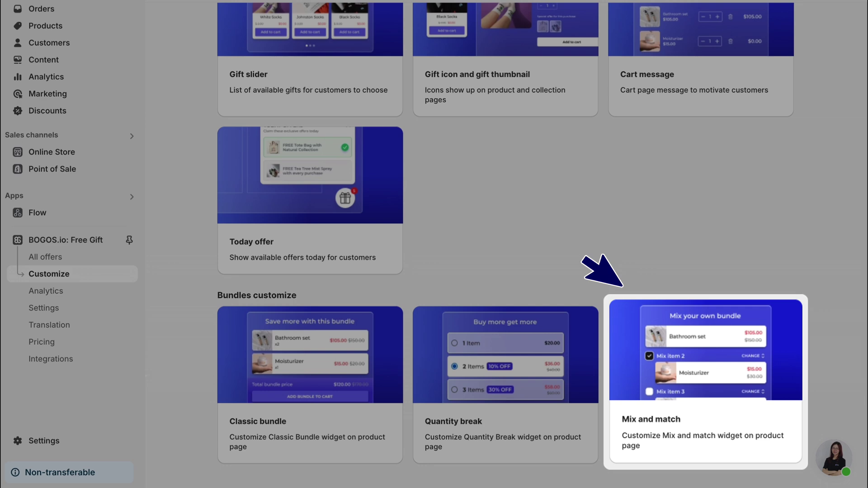
left_click(669, 345)
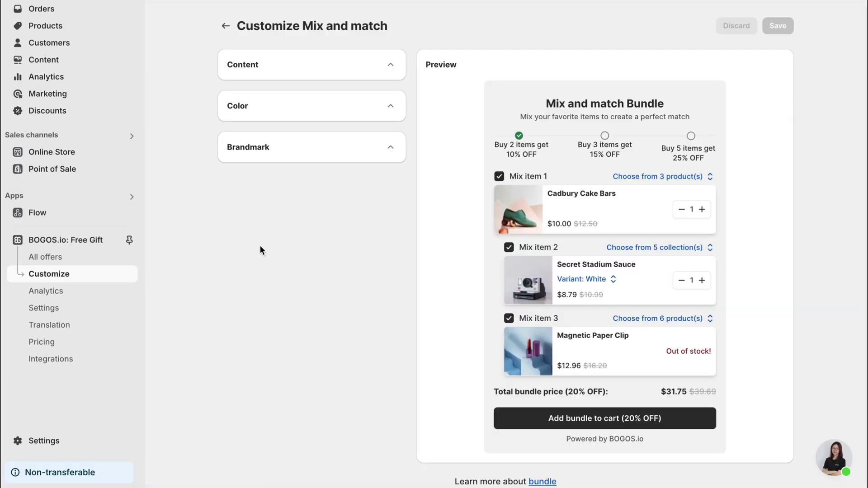
left_click(338, 73)
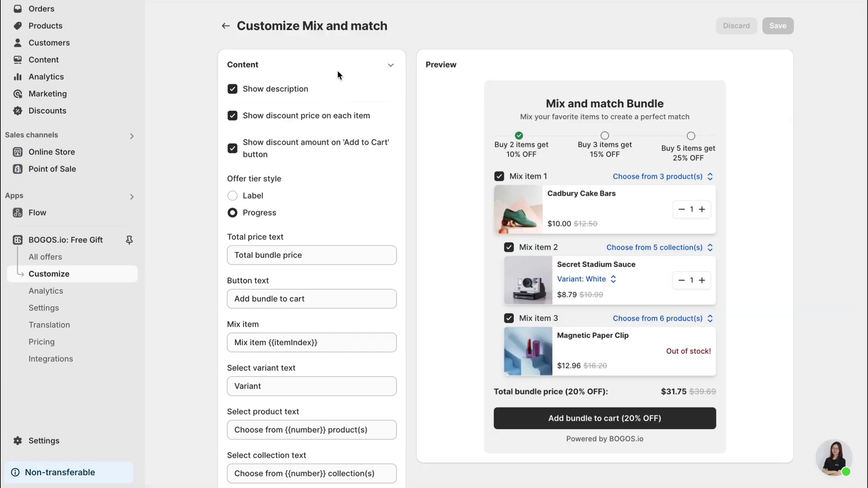
Set the Offer tier style to Label so discount tiers appear as badges
scroll(328, 104, "down", 1)
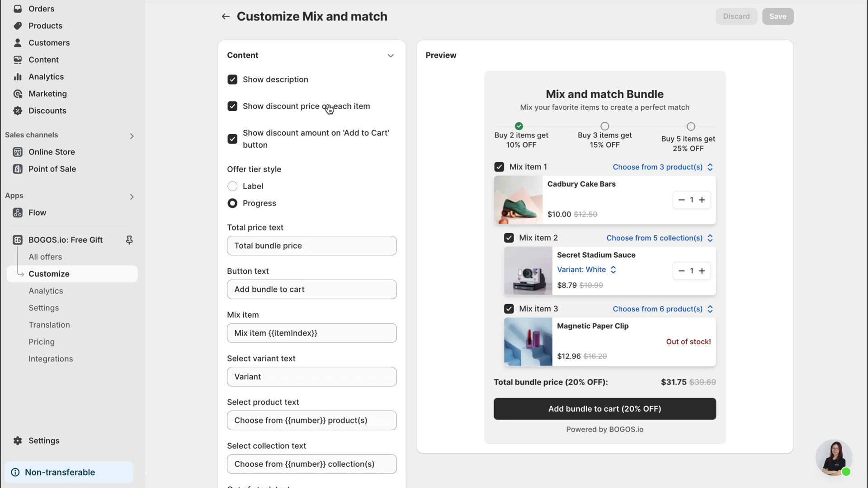
scroll(330, 110, "down", 2)
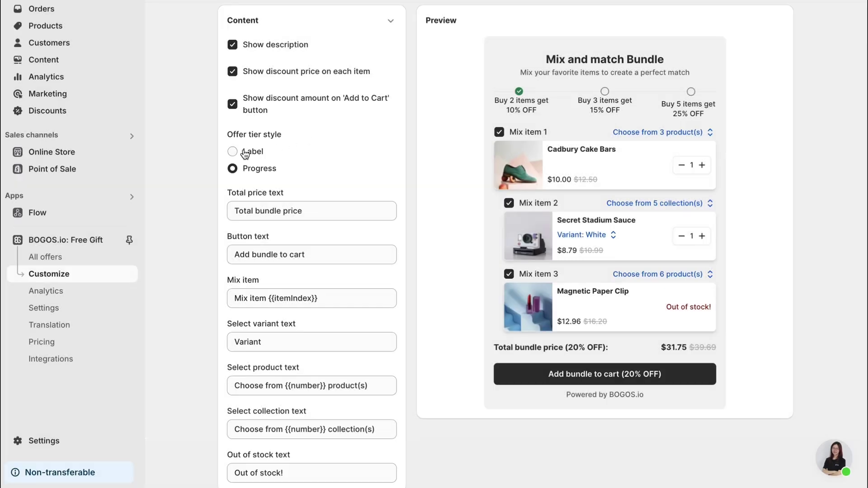
left_click(245, 153)
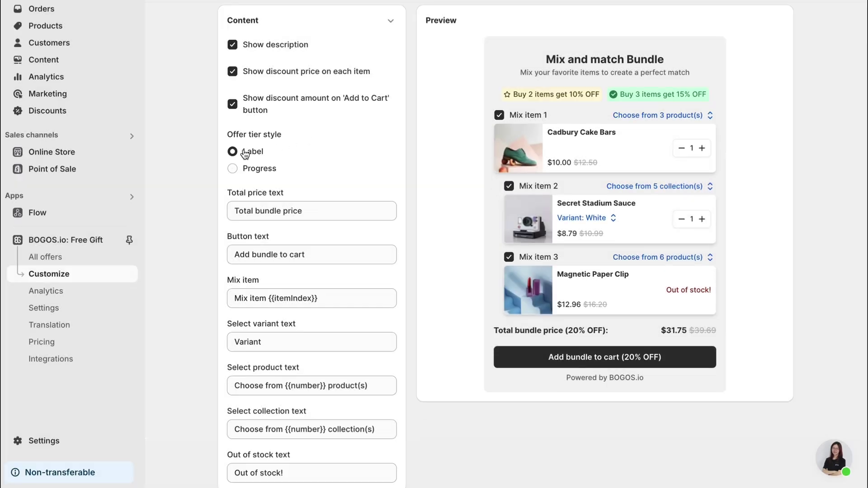
left_click(246, 169)
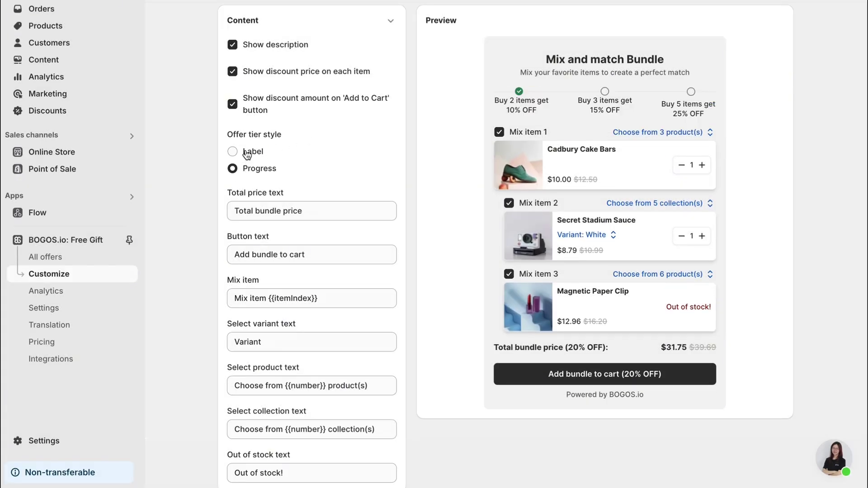
left_click(246, 154)
Change the button text from 'Add bundle to cart' to 'ADD TO CART'
scroll(341, 172, "down", 3)
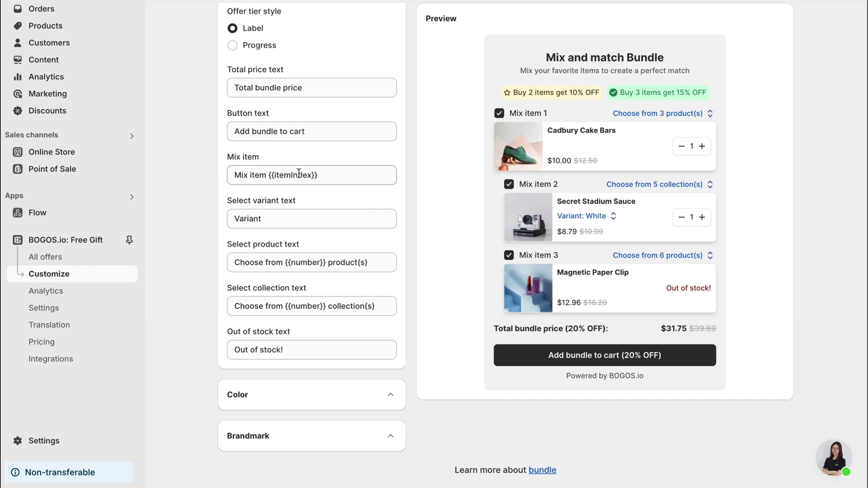
triple_click(268, 130)
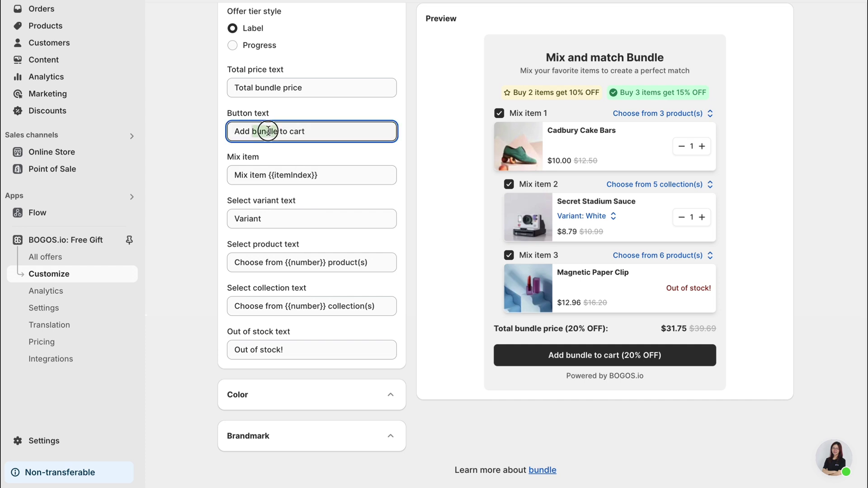
type("ADD TO CART")
left_click(419, 169)
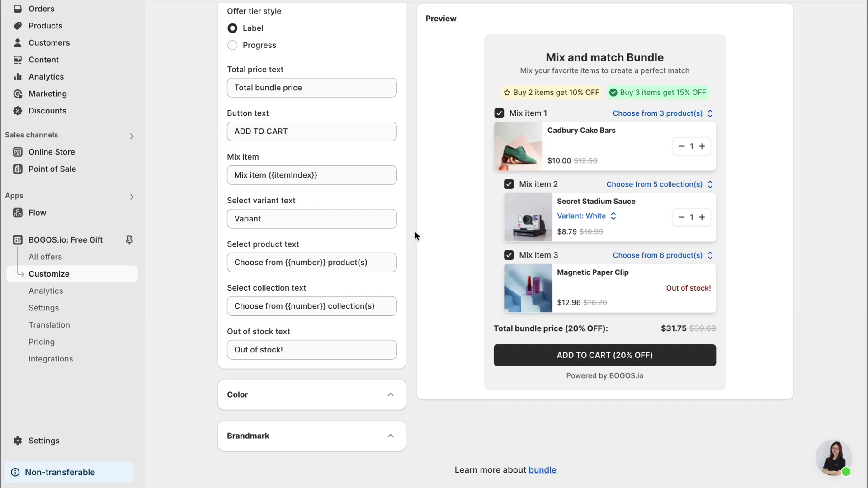
Apply the green colour theme to the Mix and match widget and save the customization
left_click(371, 391)
scroll(338, 287, "down", 6)
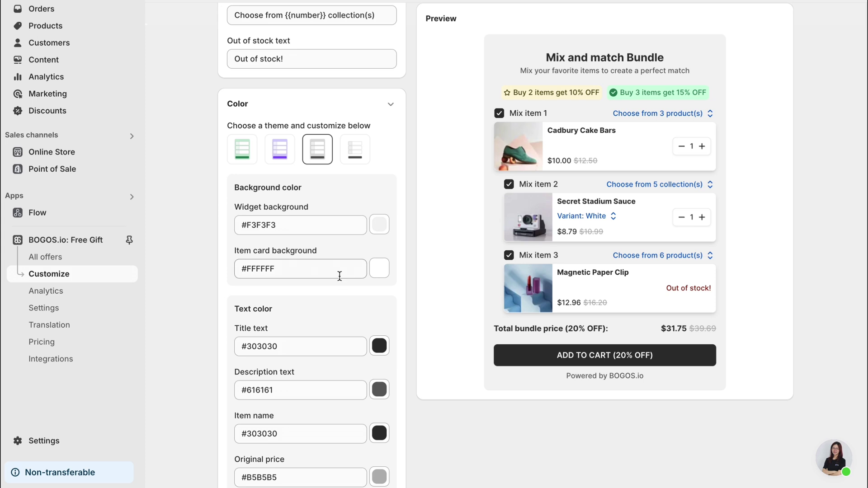
left_click(355, 151)
scroll(352, 194, "down", 2)
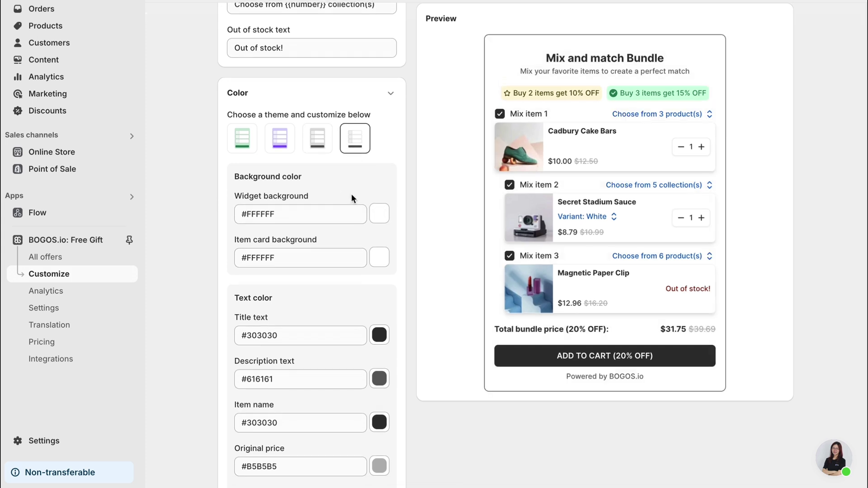
scroll(351, 194, "down", 5)
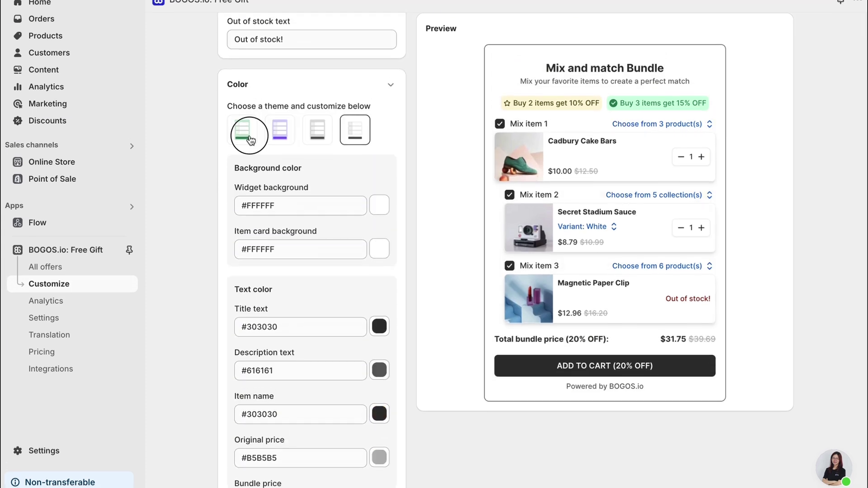
left_click(242, 120)
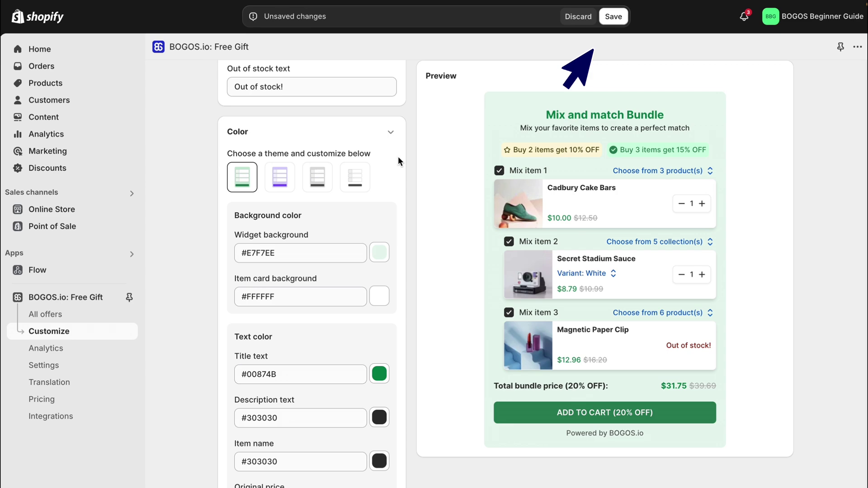
left_click(614, 16)
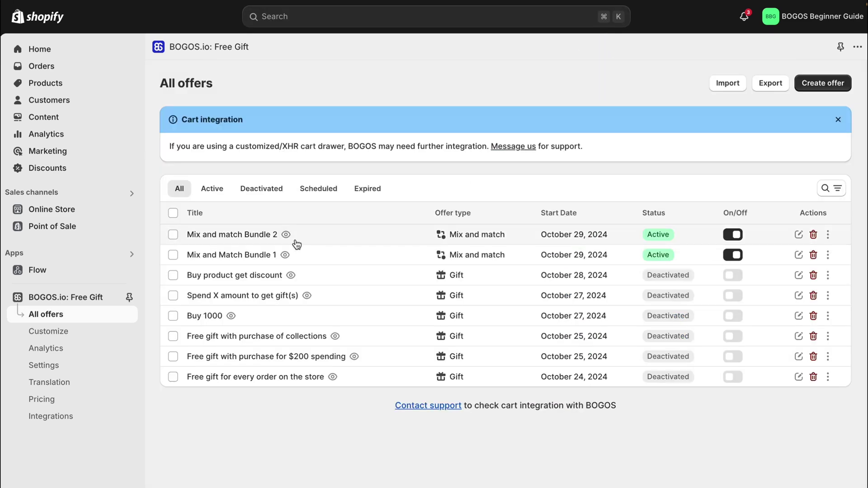
Preview Mix and match Bundle 2 on the live Mascara product page and view its widget
left_click(286, 234)
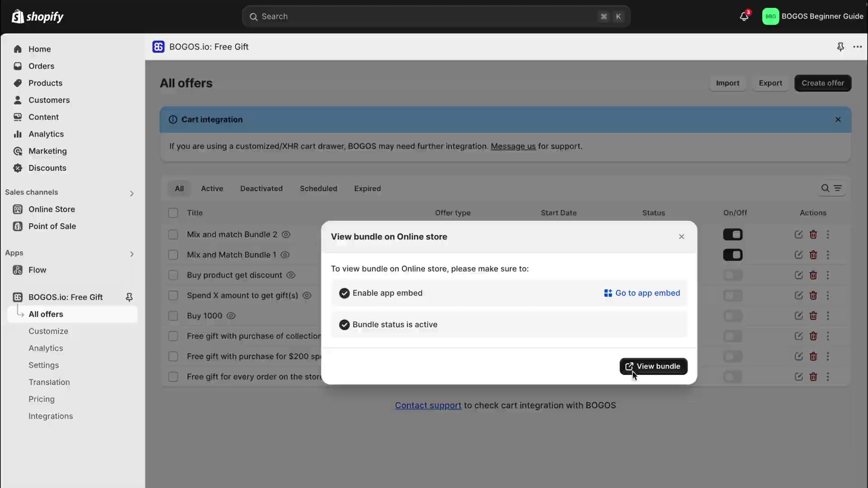
left_click(633, 367)
scroll(530, 312, "down", 4)
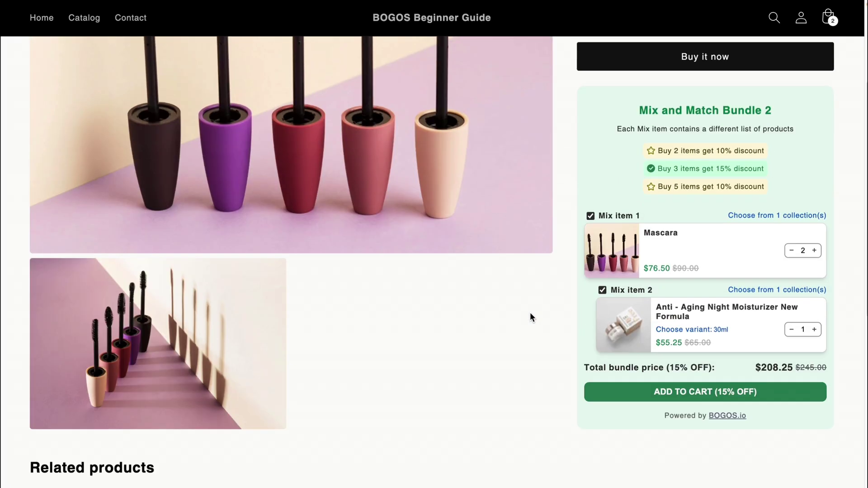